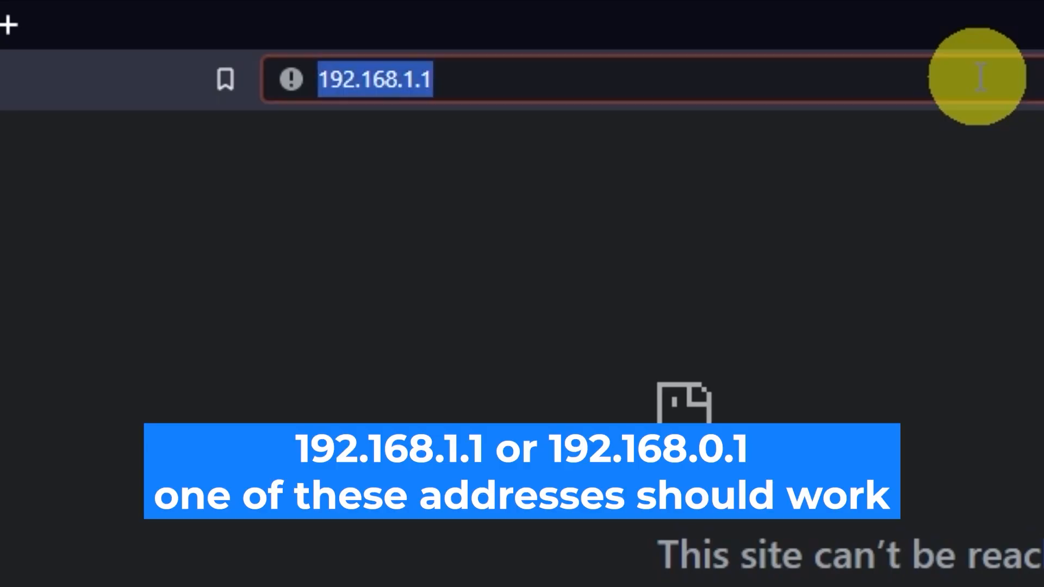
click(979, 78)
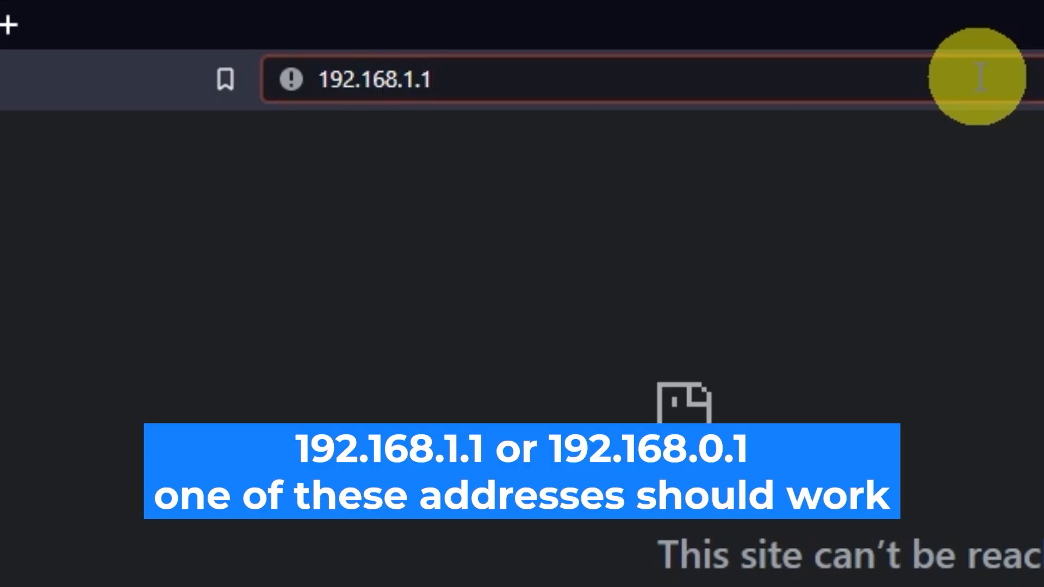
Change the web address to 192.168.0.1 and open the router's login page
key(BackSpace)
key(BackSpace)
text(0)
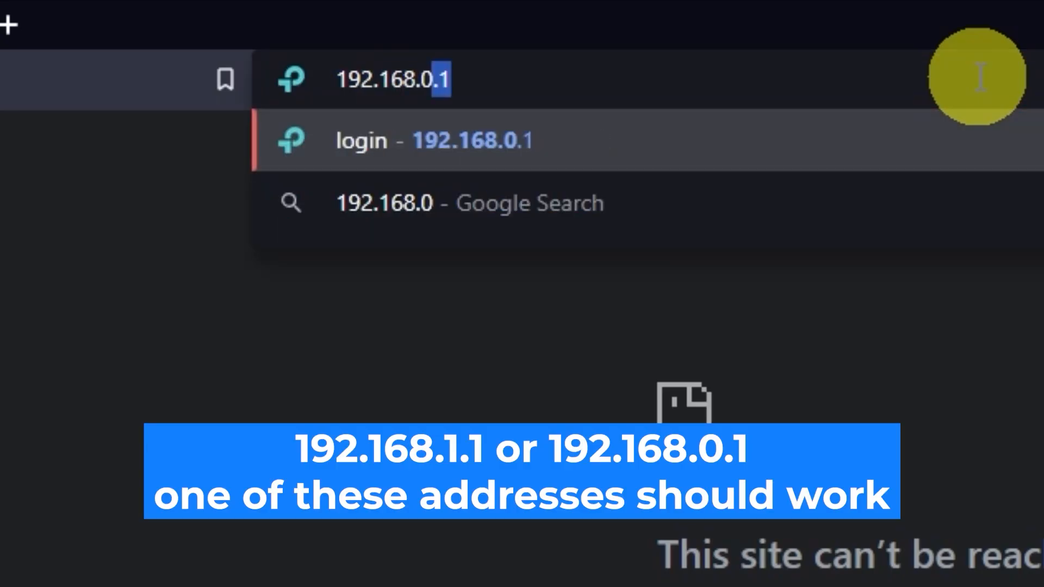
text(.1)
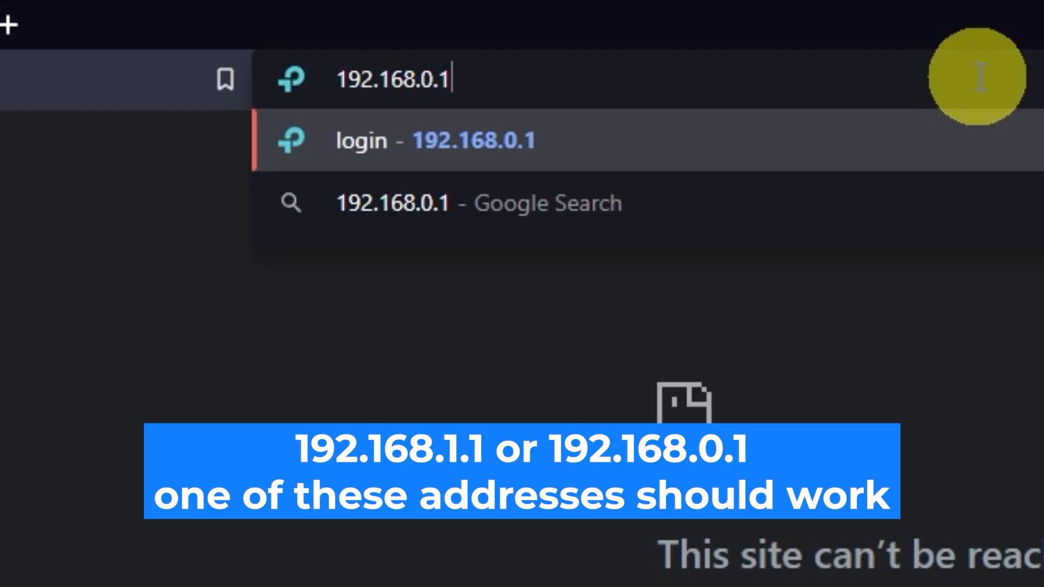
key(Return)
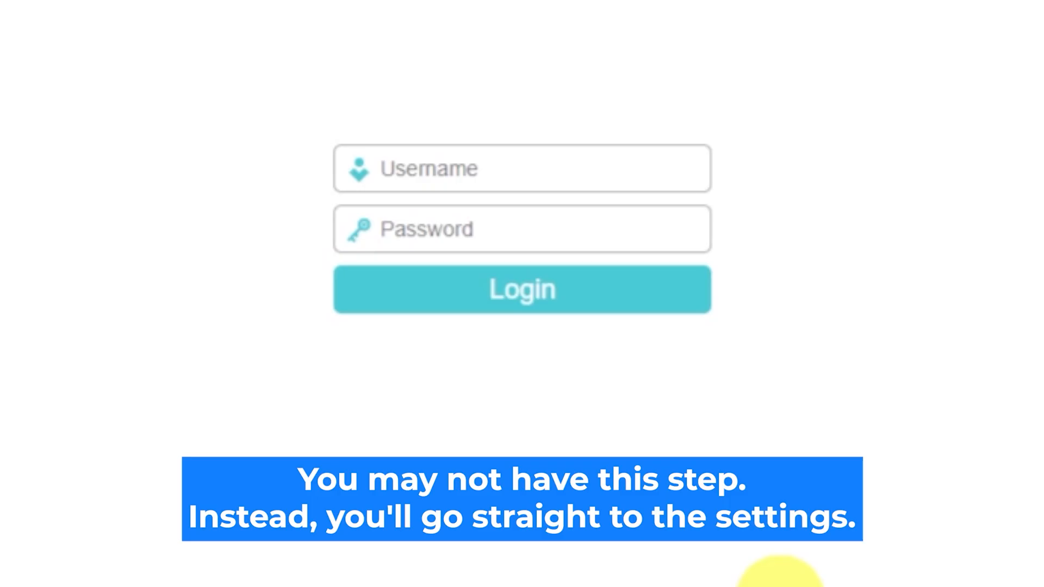
Fill in the router's default username and password and submit the login form
click(555, 165)
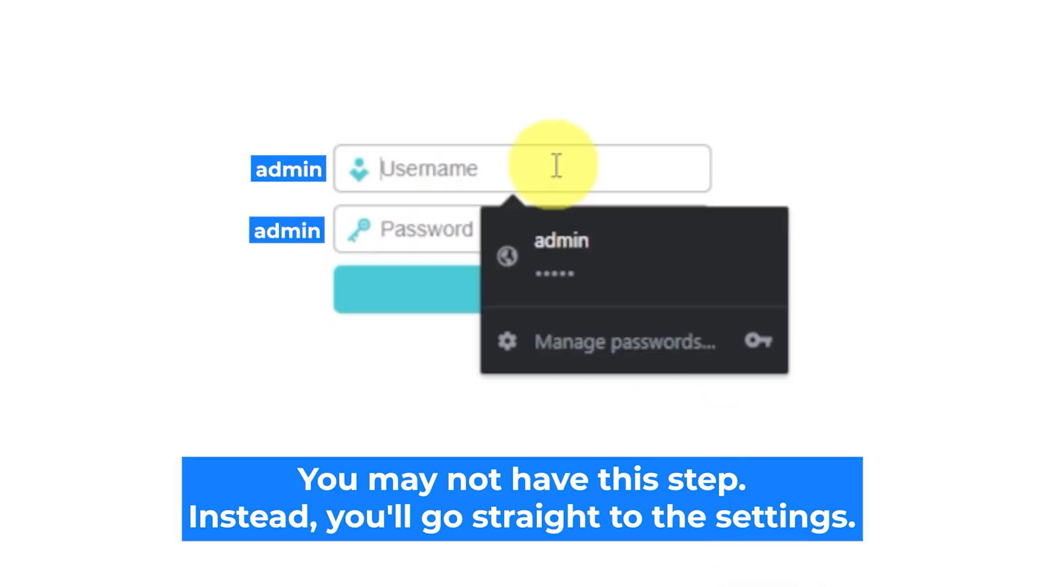
text(admin)
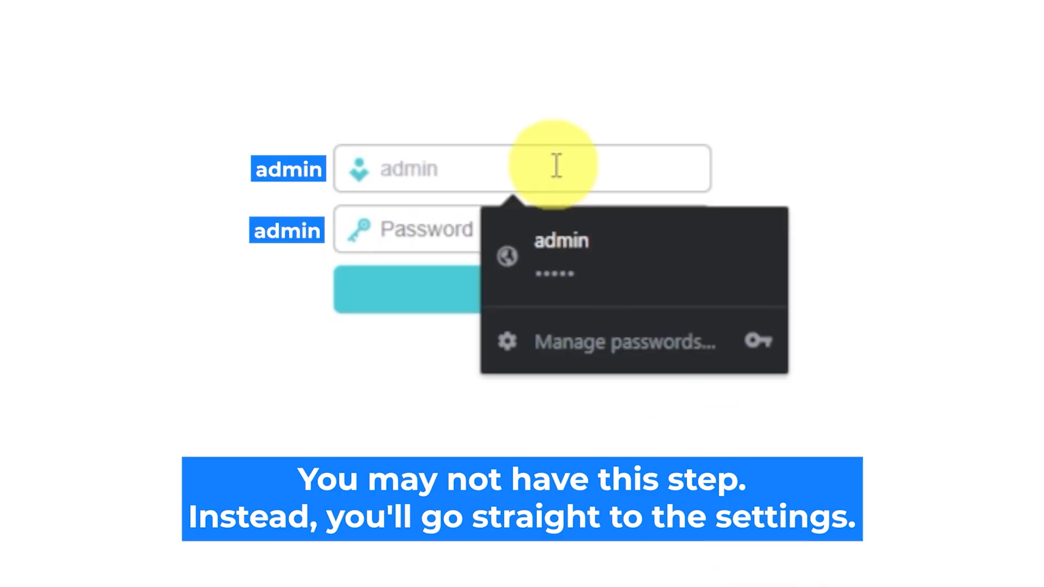
click(439, 230)
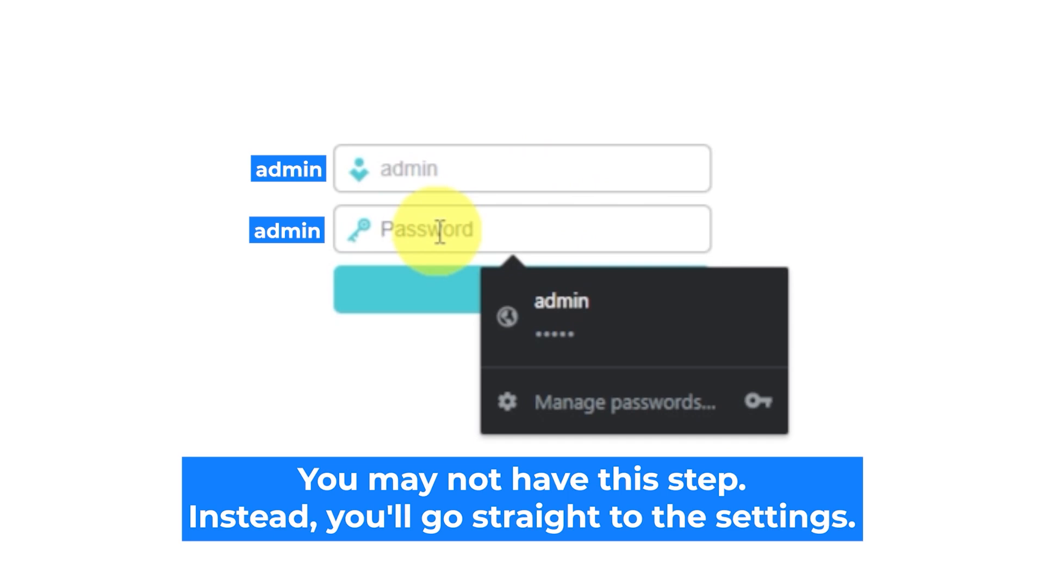
text(admin)
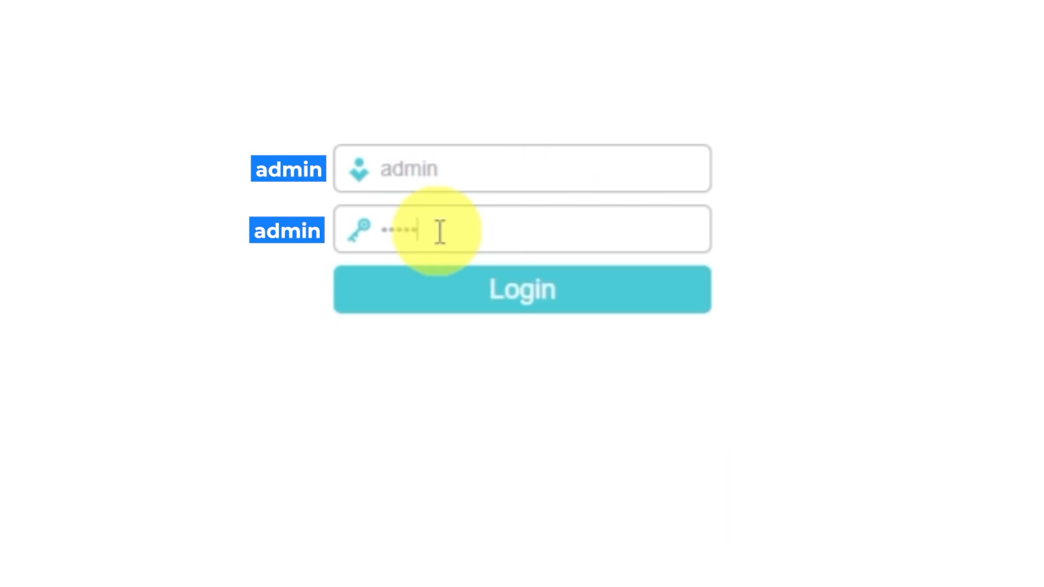
click(465, 296)
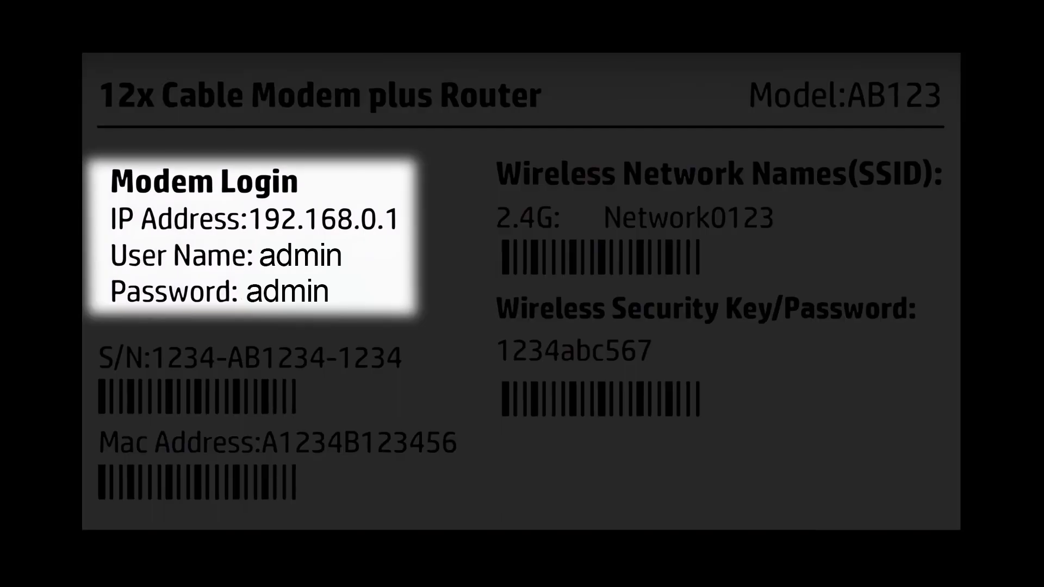
Log in to the router settings by entering the username and the account password again
text(in)
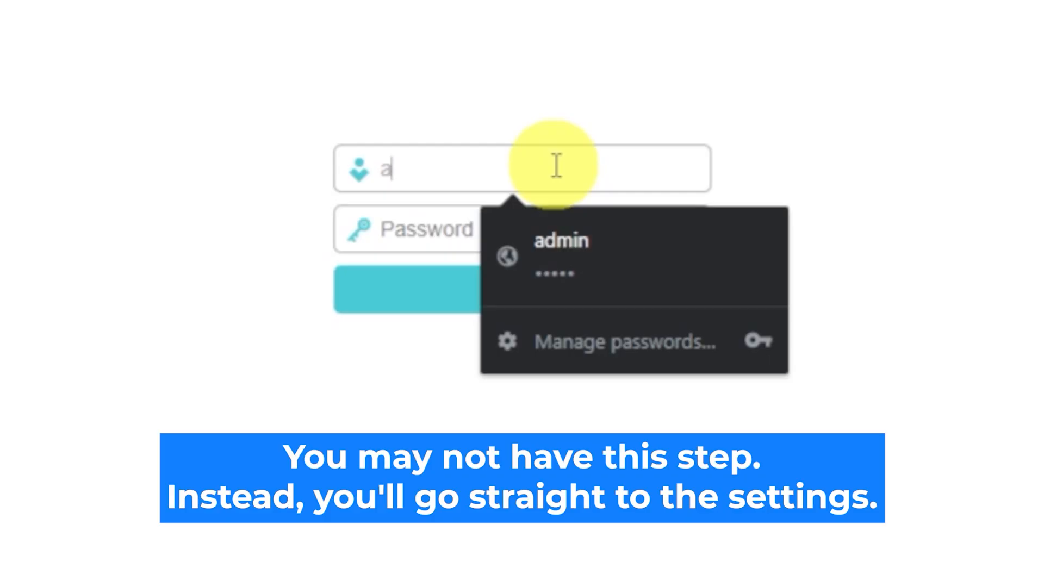
text(dmin)
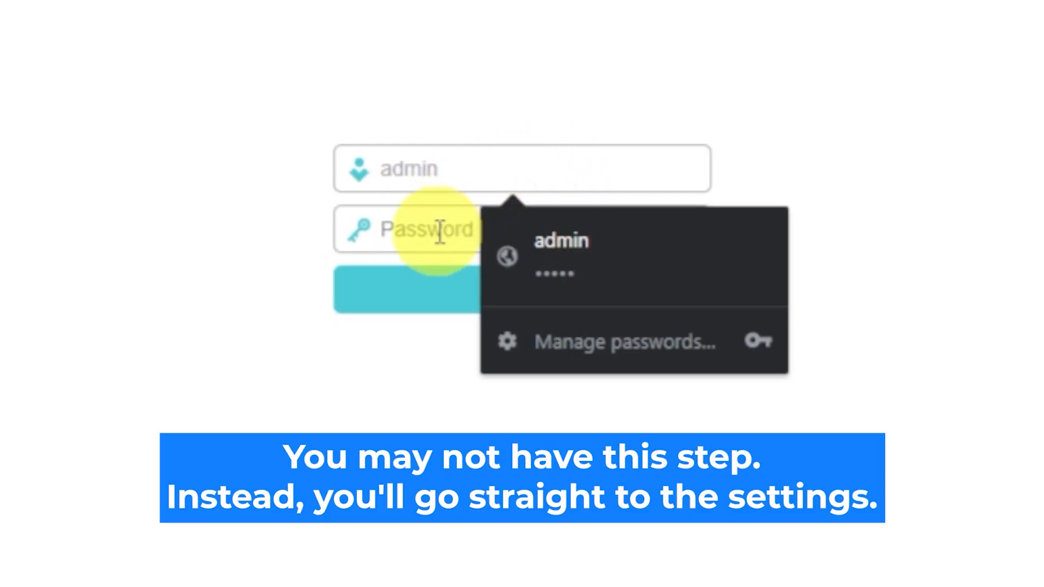
click(440, 231)
text(admin)
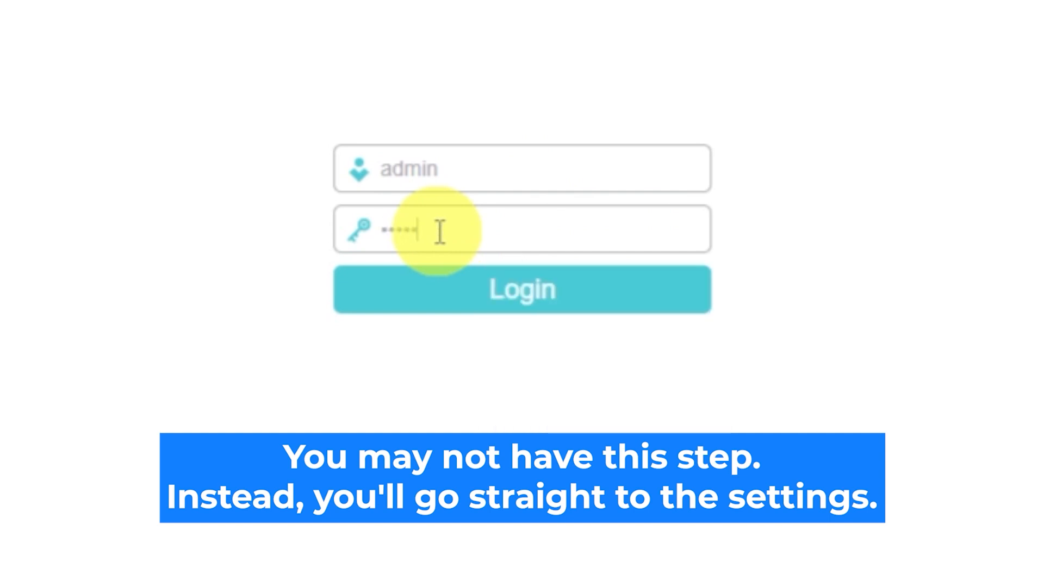
click(468, 304)
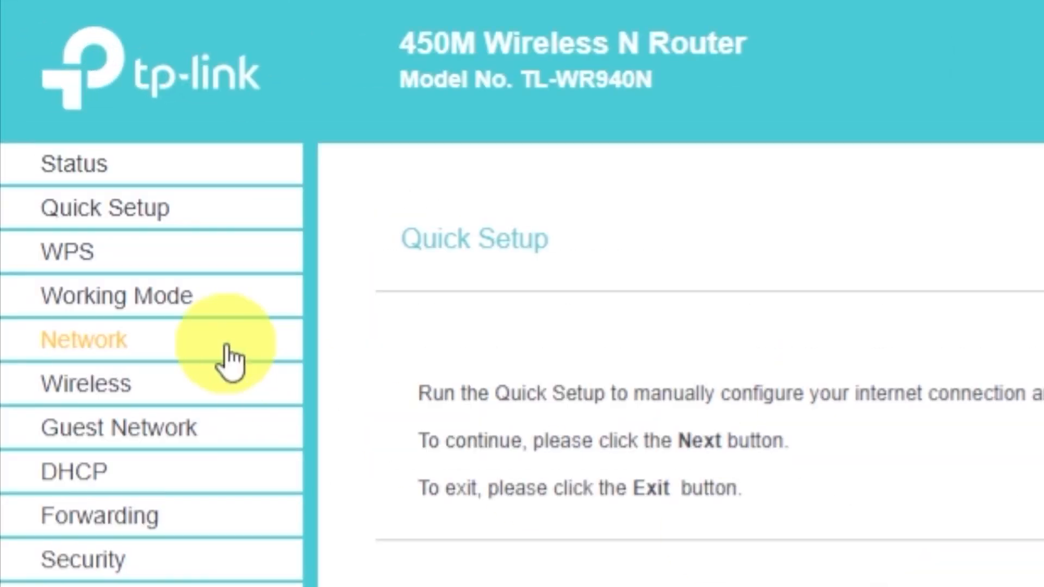
Start Quick Setup and choose Standard Wireless Router as the working mode
click(139, 223)
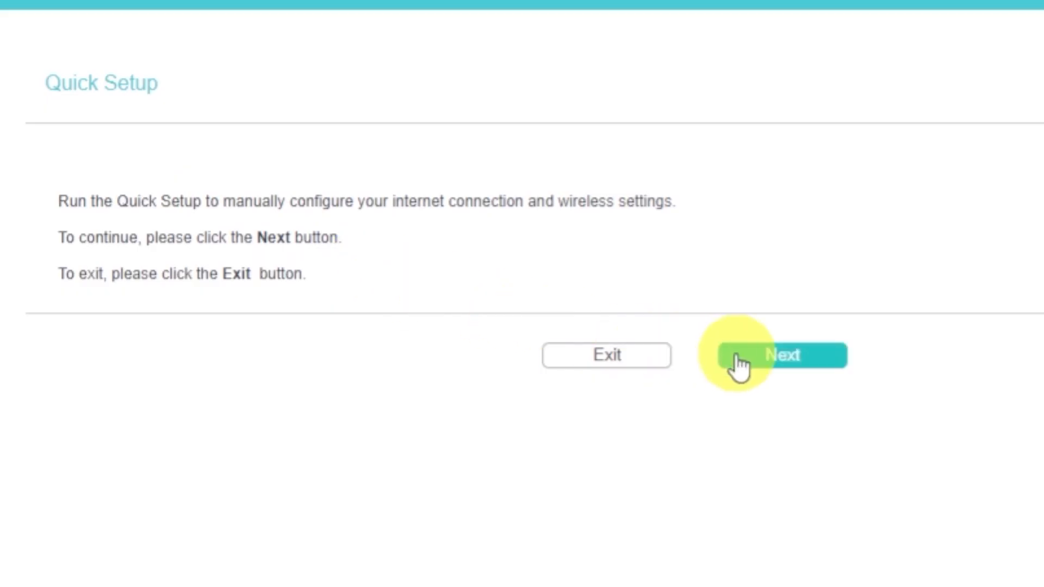
click(763, 358)
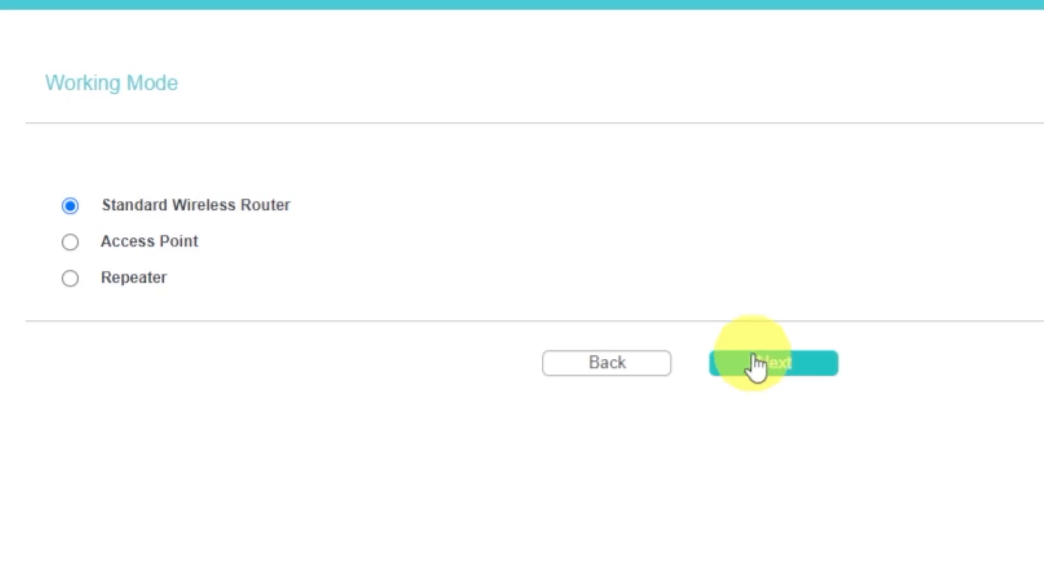
click(66, 209)
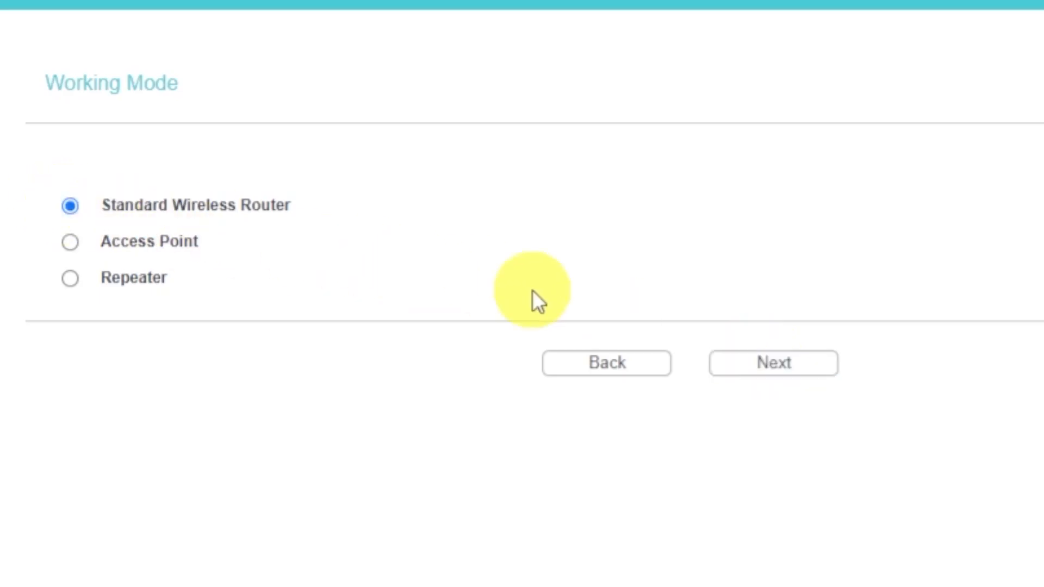
click(789, 365)
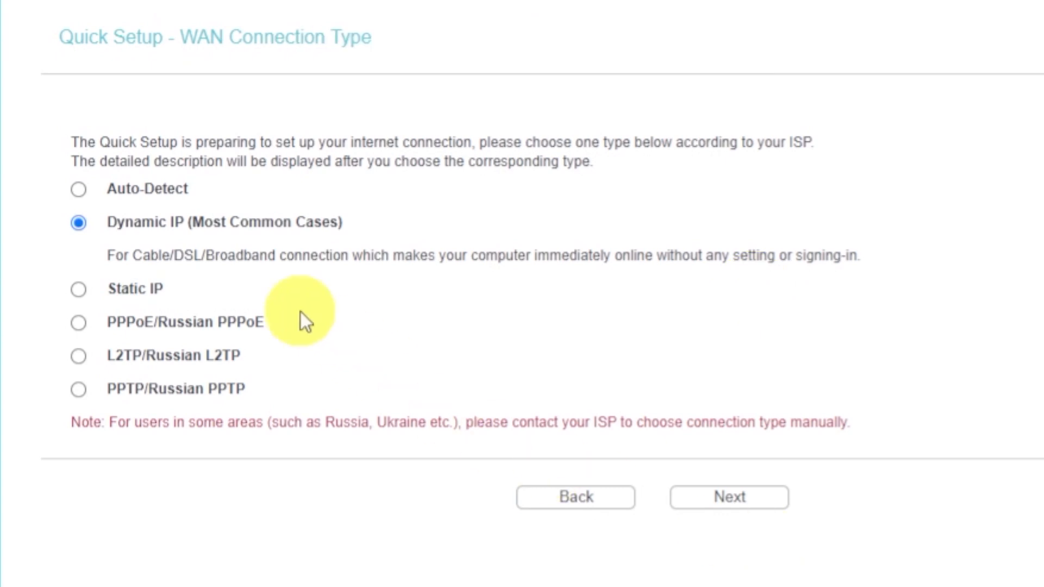
Choose Dynamic IP as the WAN connection type and continue without cloning the MAC address
click(78, 222)
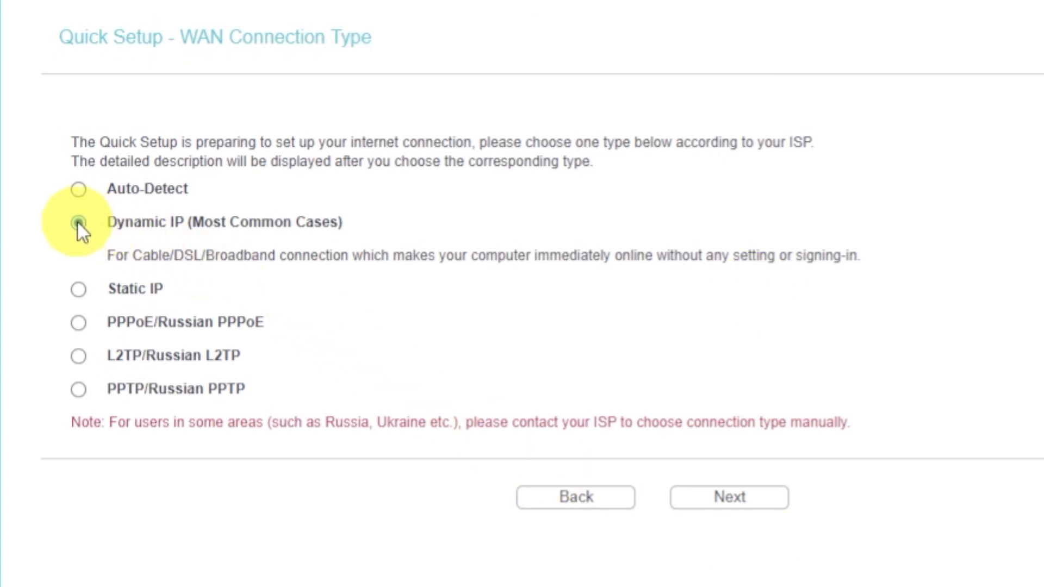
click(707, 502)
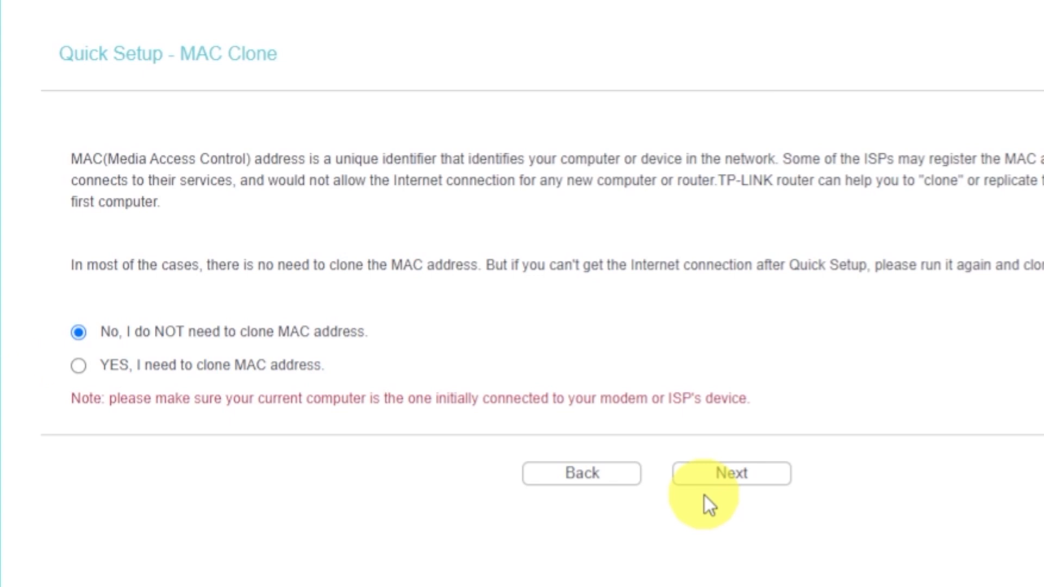
click(709, 480)
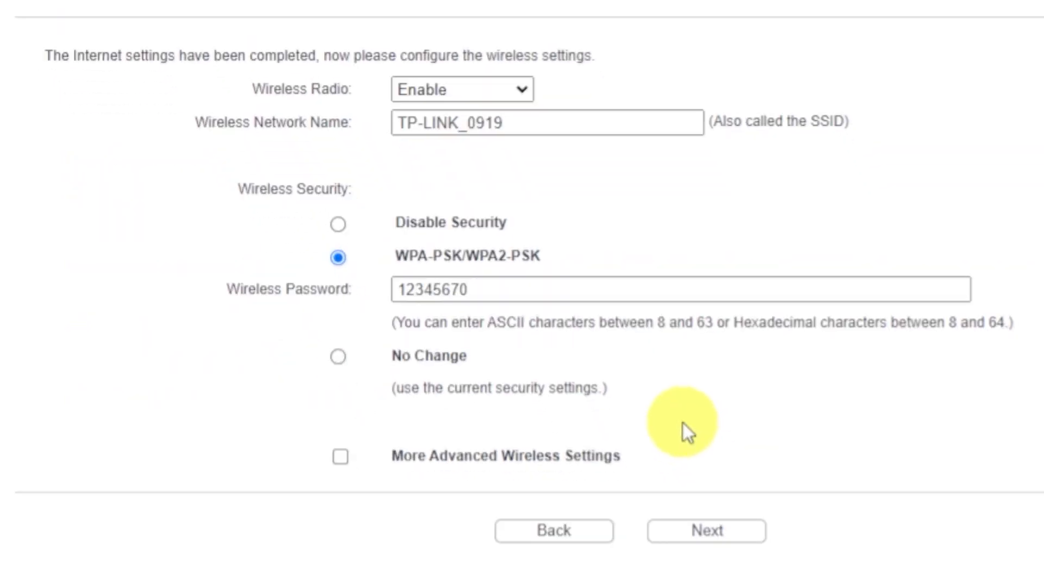
Set Wireless Radio to Enable and security to WPA-PSK/WPA2-PSK, keeping the existing network name and wireless password
click(518, 94)
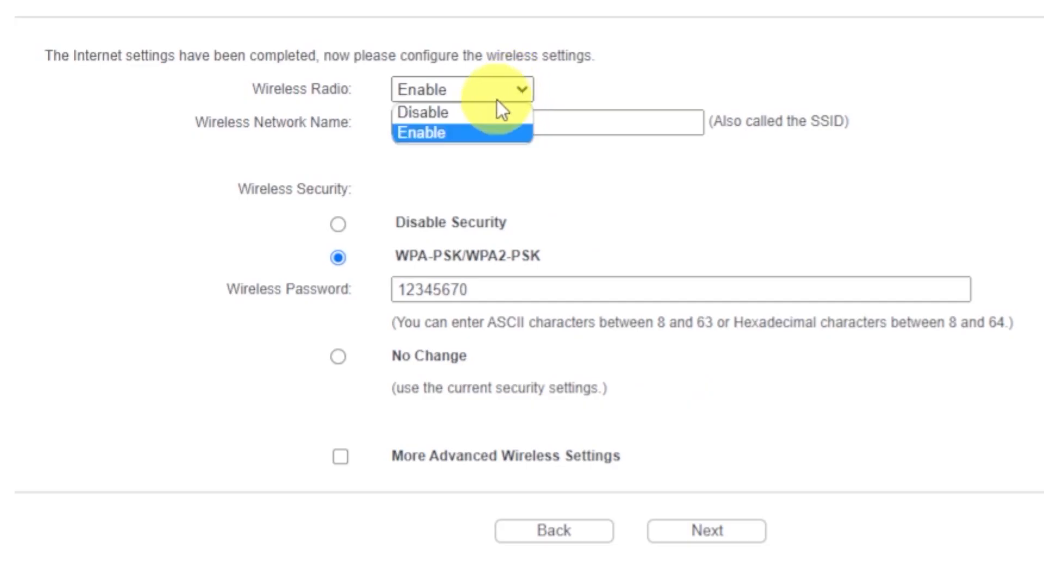
click(429, 132)
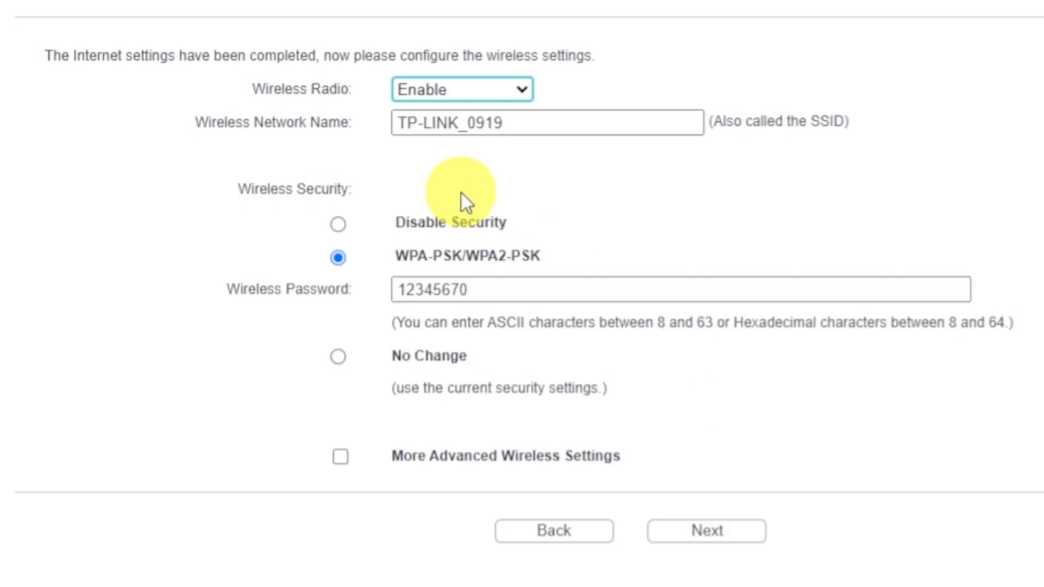
click(552, 123)
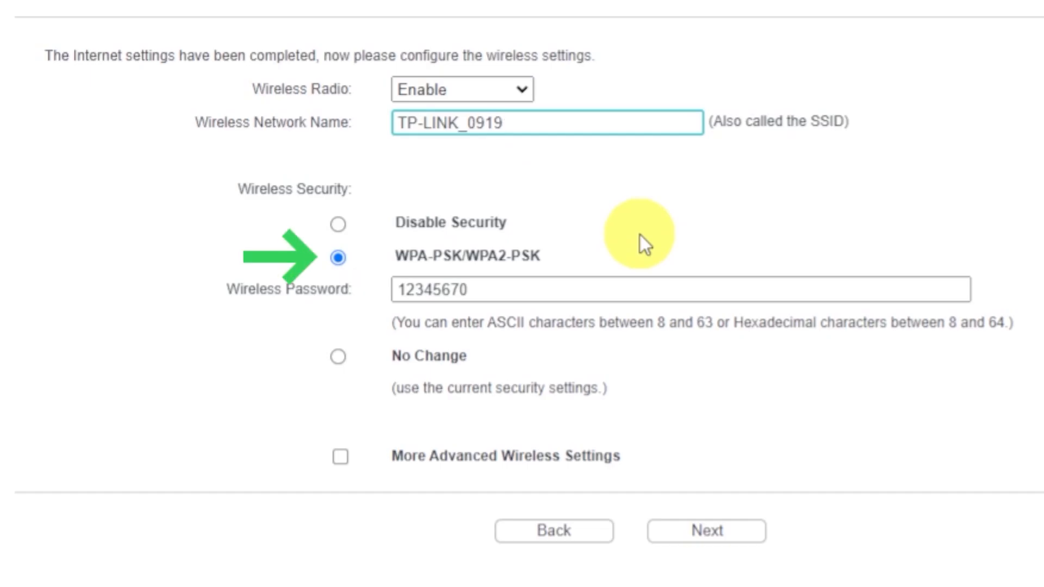
click(338, 258)
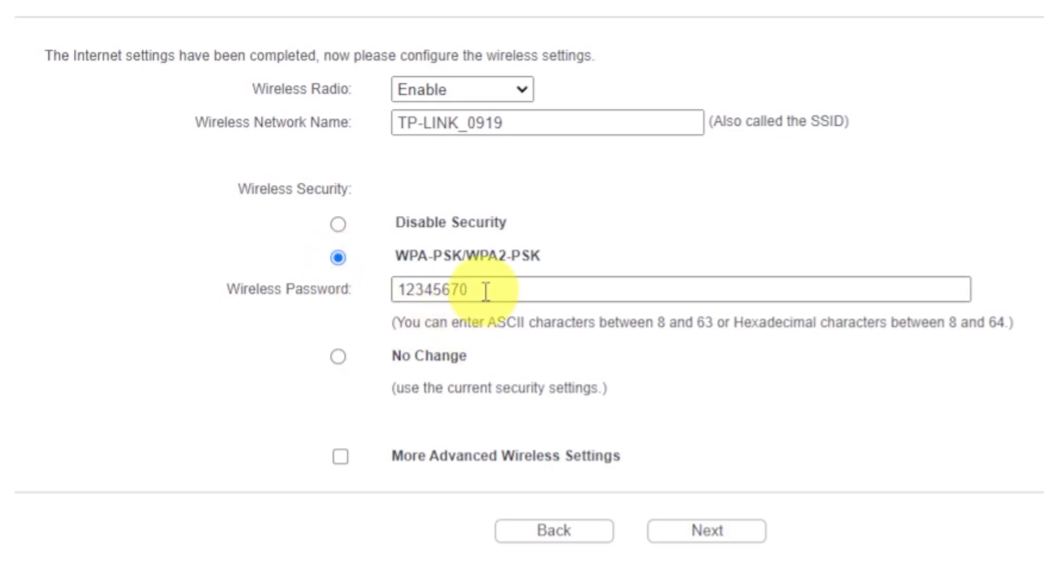
drag(486, 291, 389, 292)
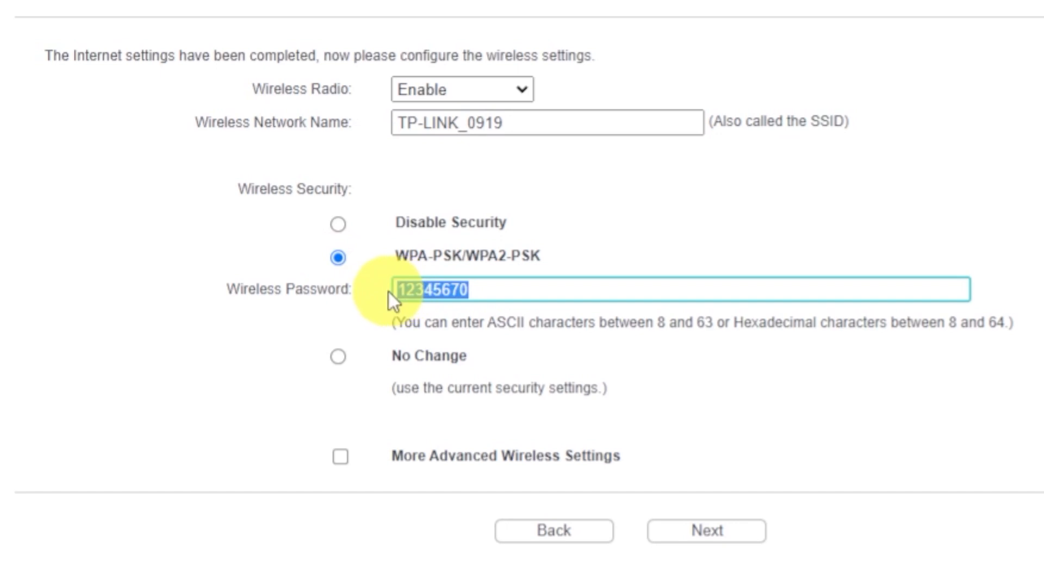
click(569, 295)
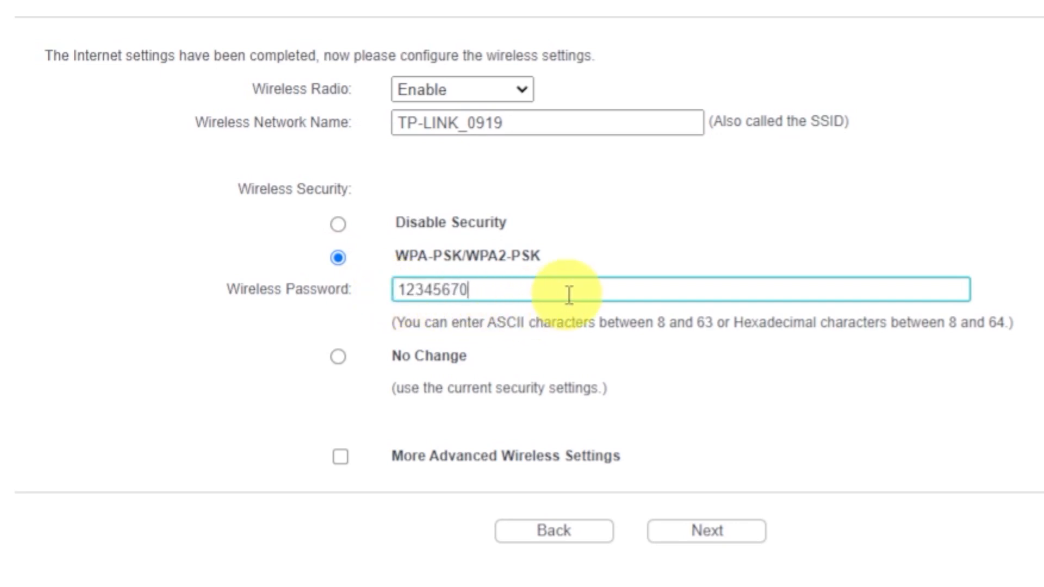
Accept the wireless settings and finish the Quick Setup wizard
click(698, 532)
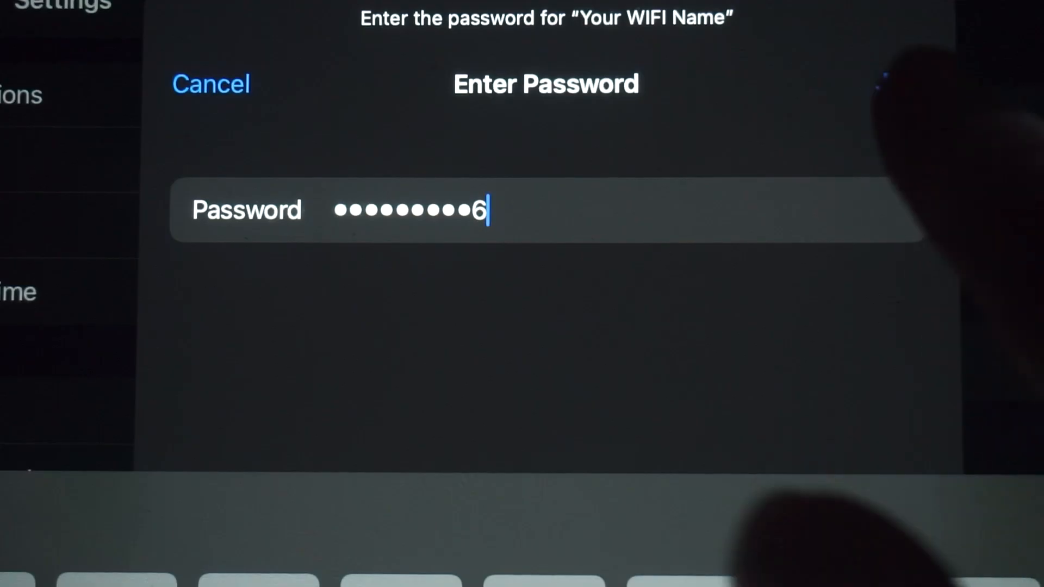
key(Return)
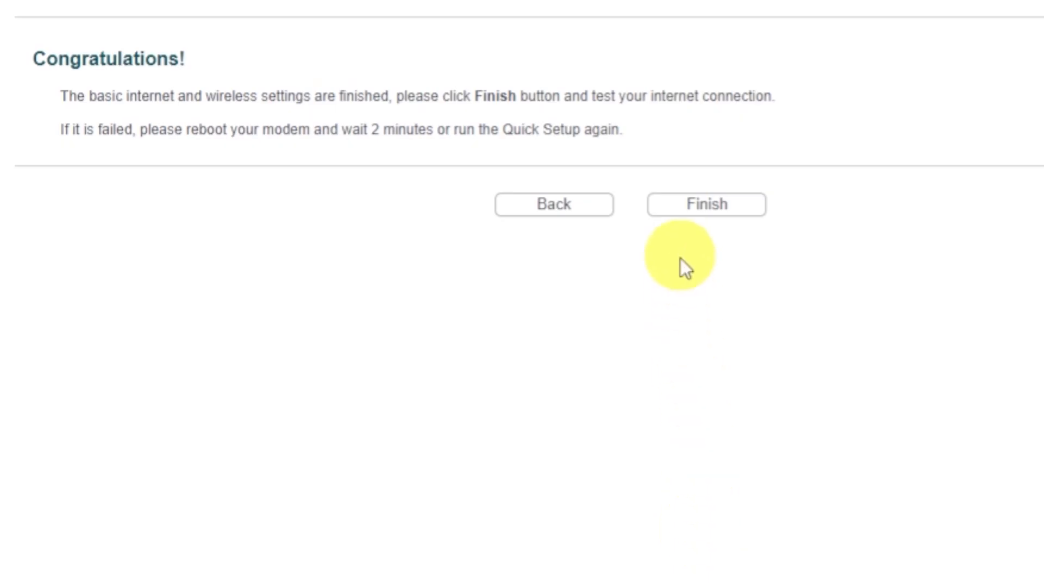
click(684, 208)
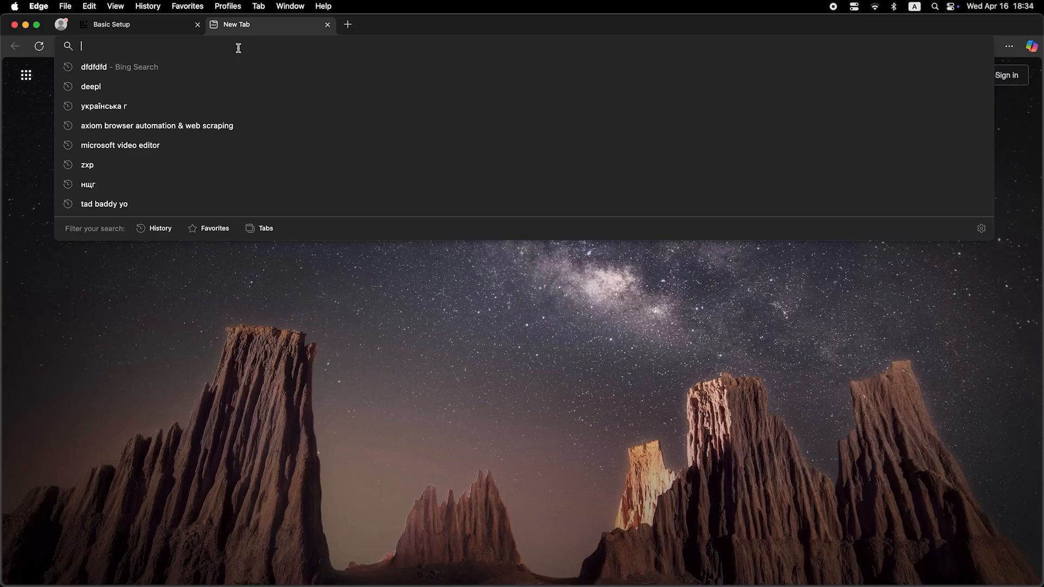
Test the internet connection by searching the web for "dfdfdfdf"
text(dfdfdfdf)
key(Return)
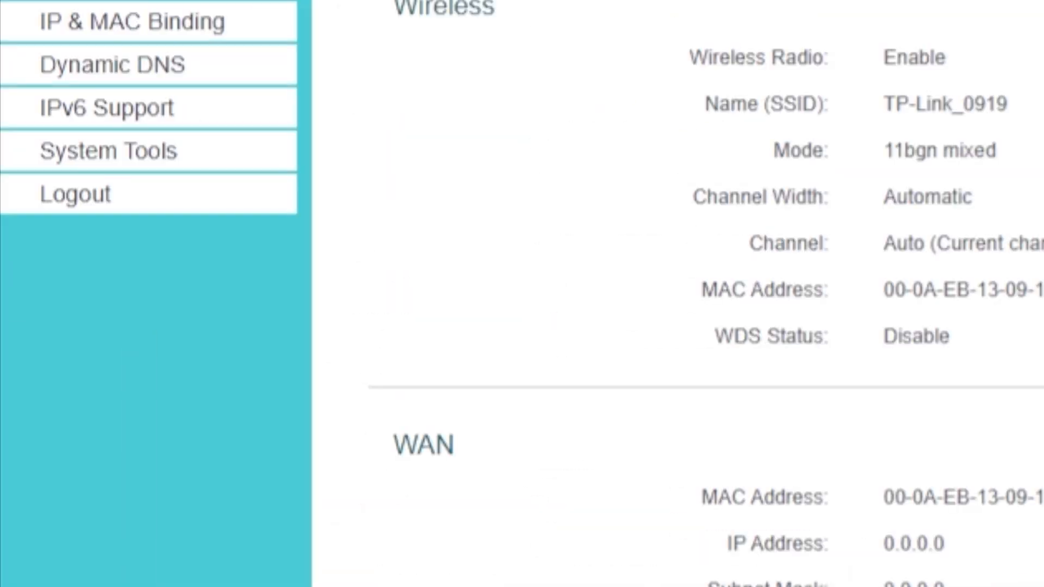
Reboot the router using the Reboot function in System Tools
click(192, 163)
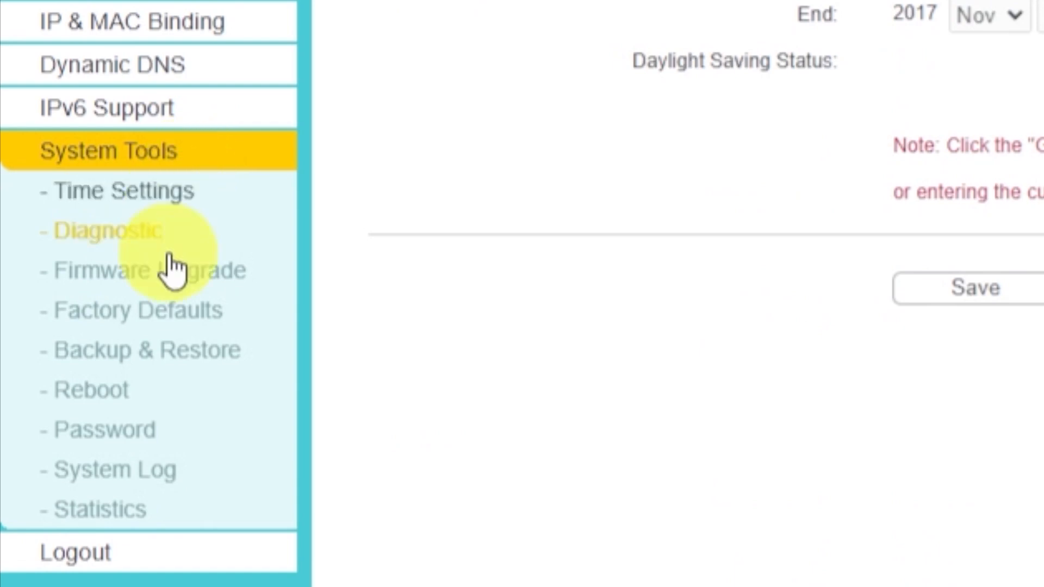
click(128, 394)
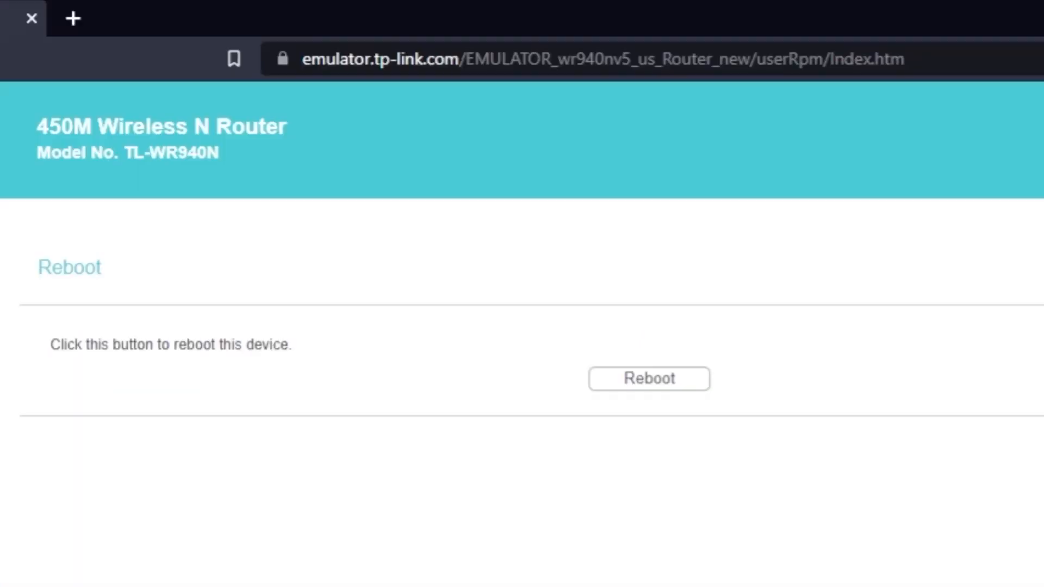
click(639, 390)
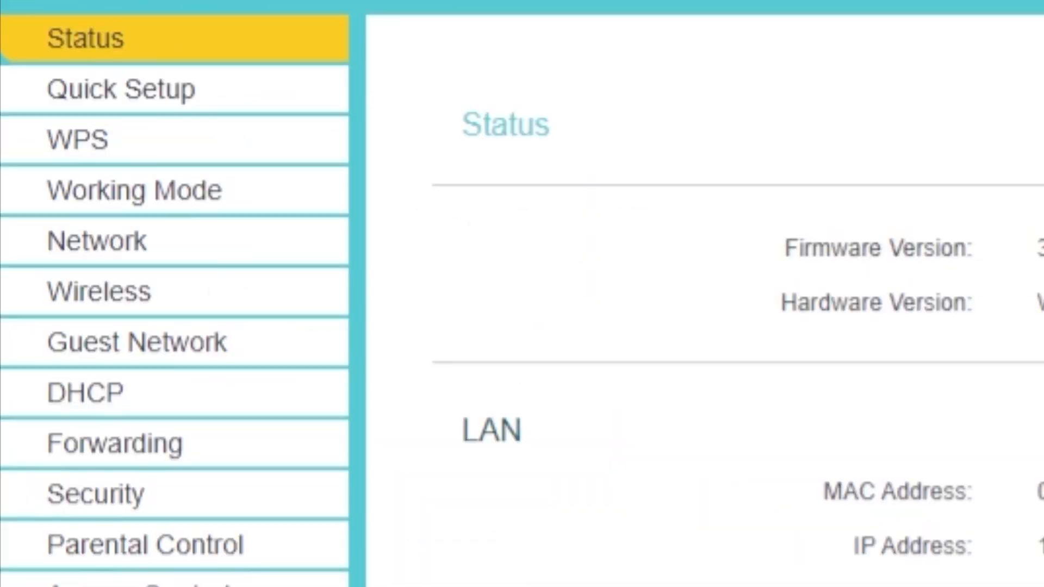
Clone the PC's MAC address to the WAN MAC address in the router's Network settings
click(116, 245)
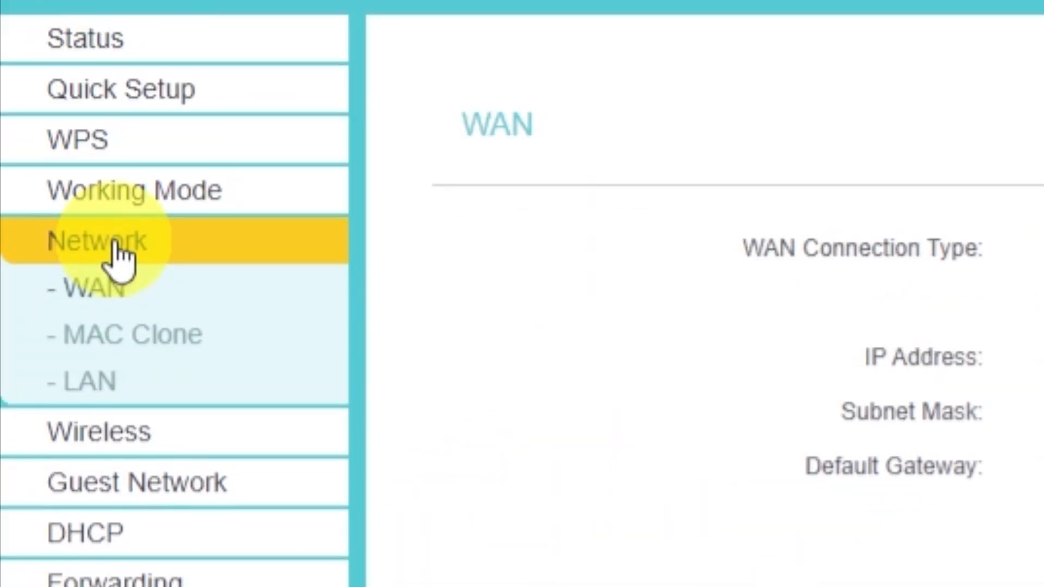
click(187, 338)
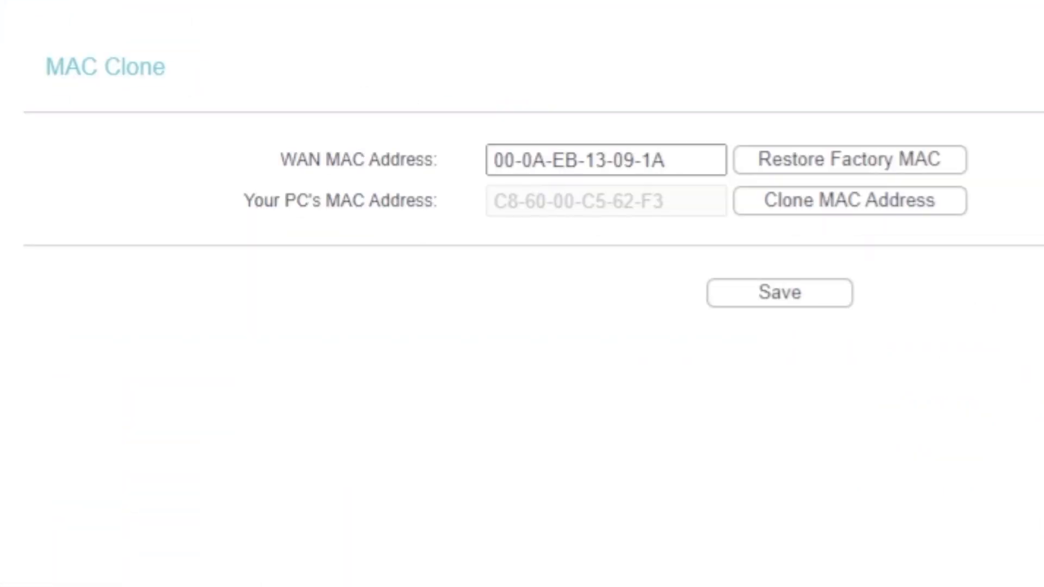
click(794, 207)
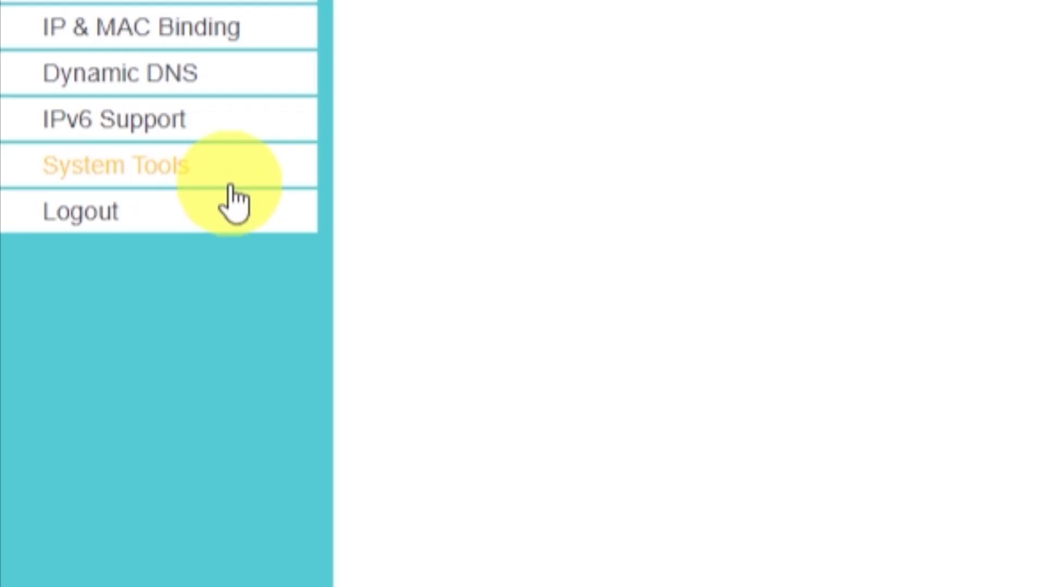
Reboot the router again after the MAC address change and confirm the reboot
click(171, 176)
click(111, 298)
click(486, 274)
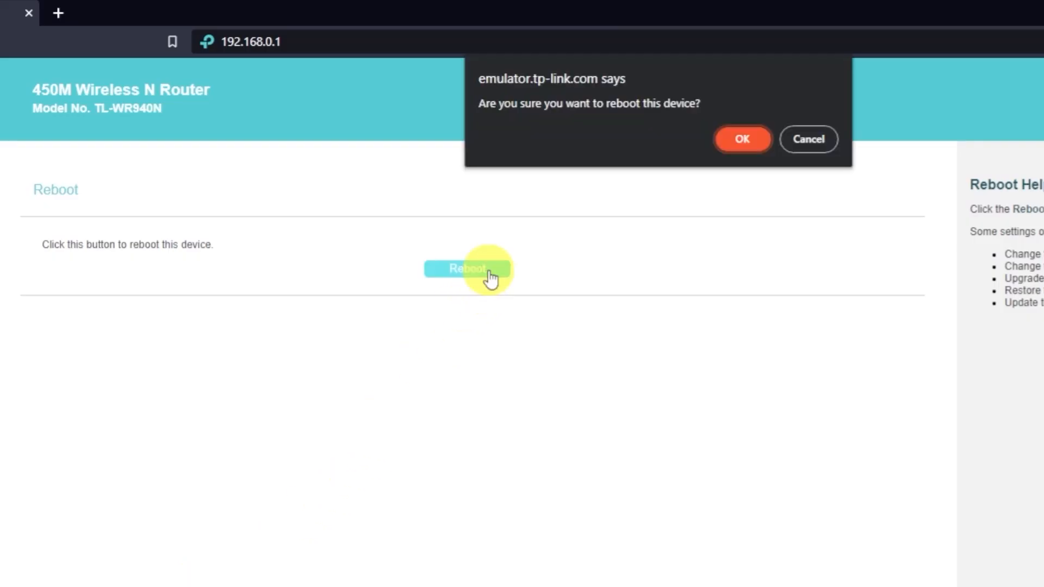
click(743, 140)
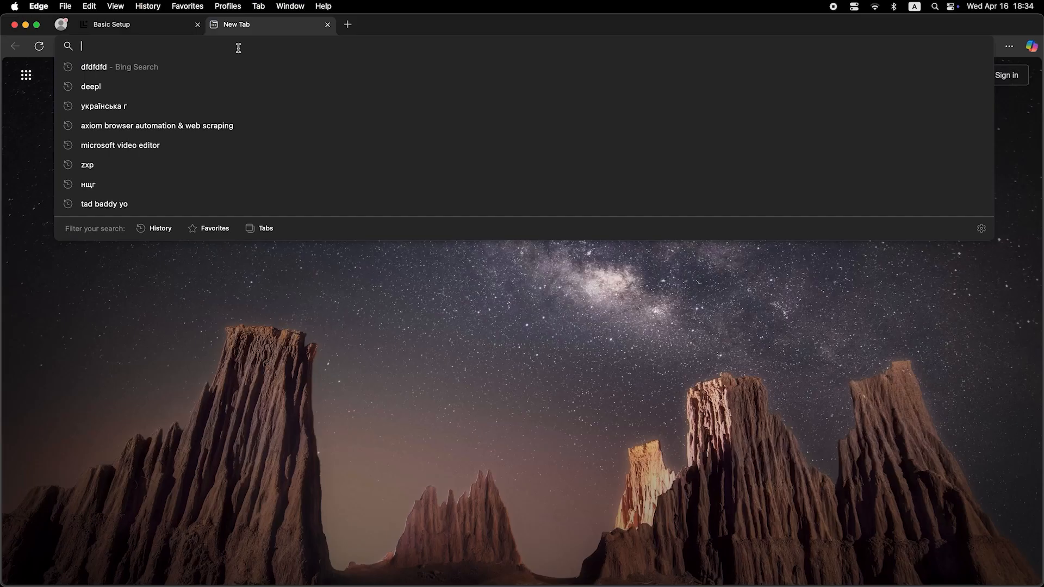
Switch to a new Microsoft Edge tab and recheck the internet connection with a web search for "dfdfdfdf"
text(dfdfdfdf)
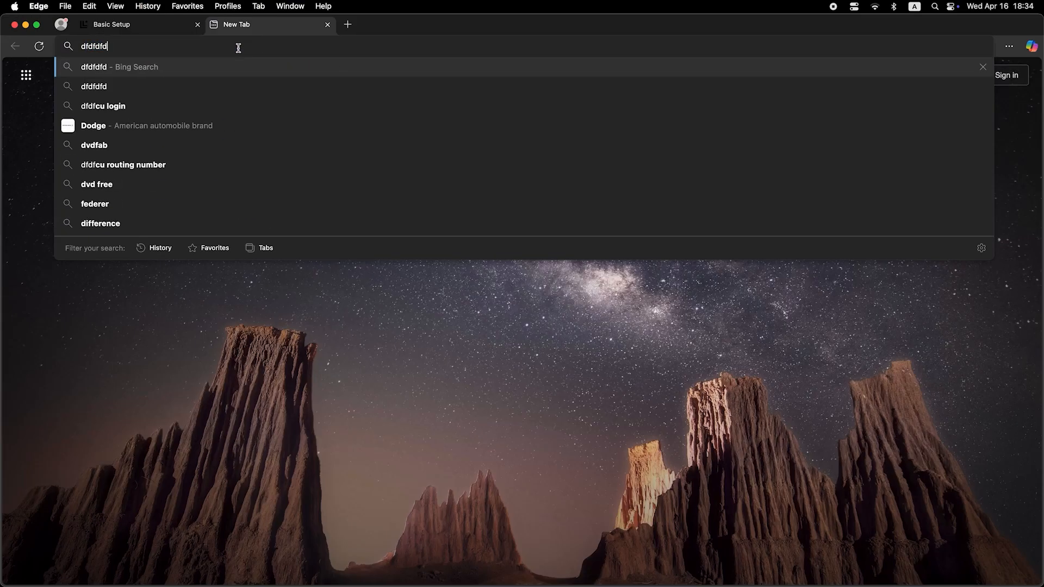
key(Return)
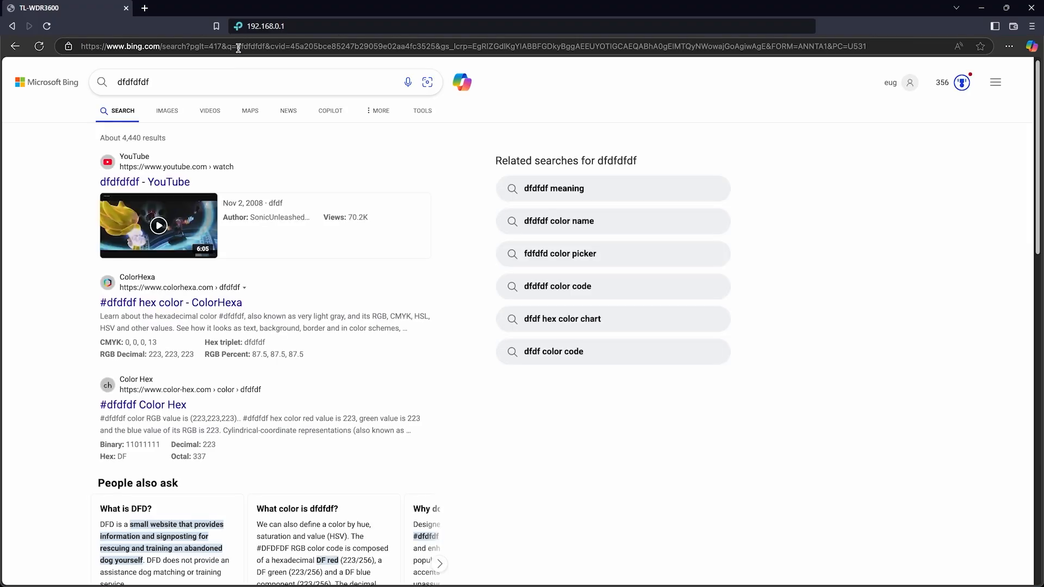